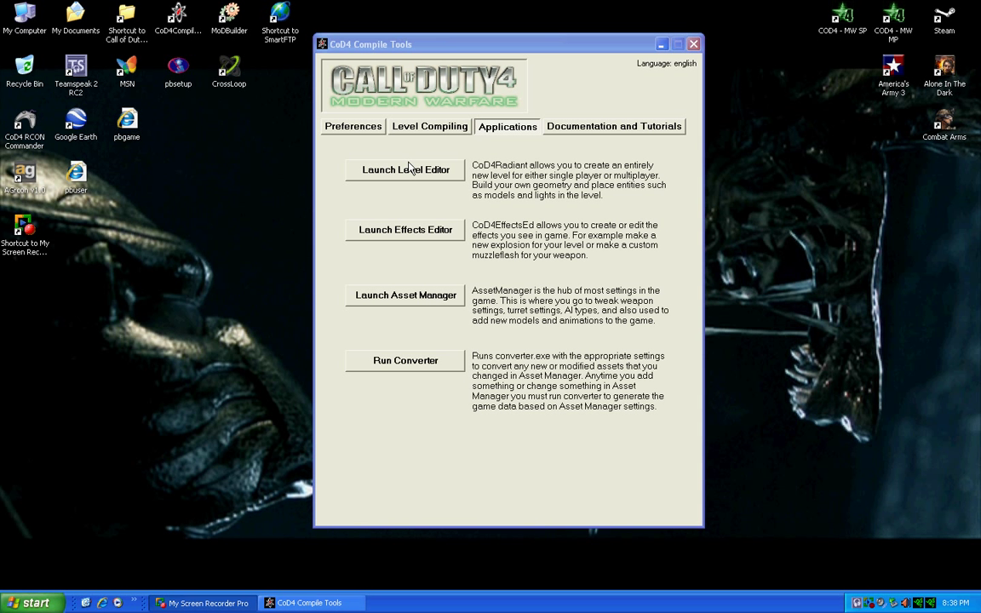
# Launch the level editor from the CoD4 Compile Tools.
pyautogui.click(408, 168)
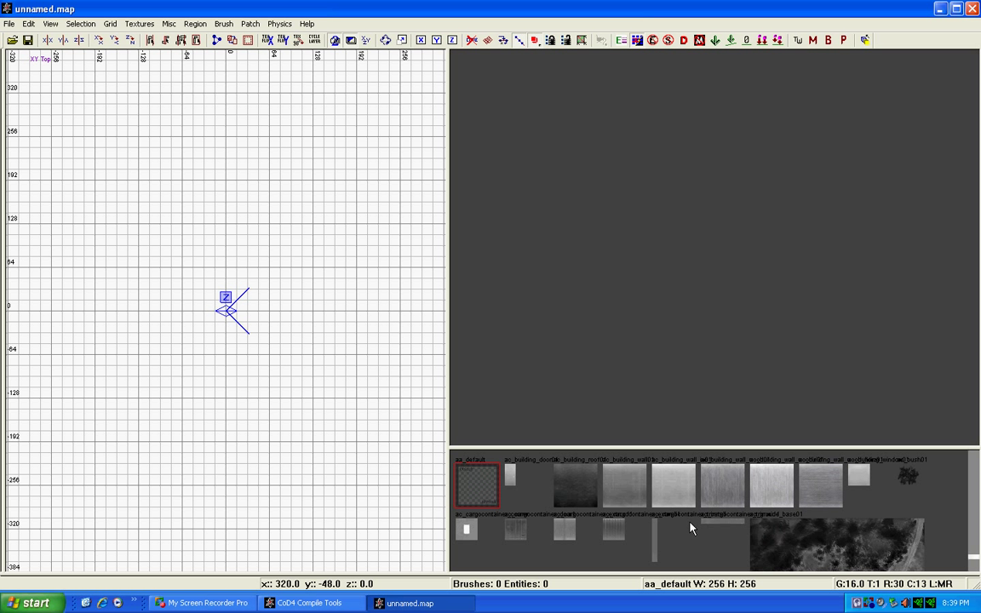
pyautogui.click(139, 23)
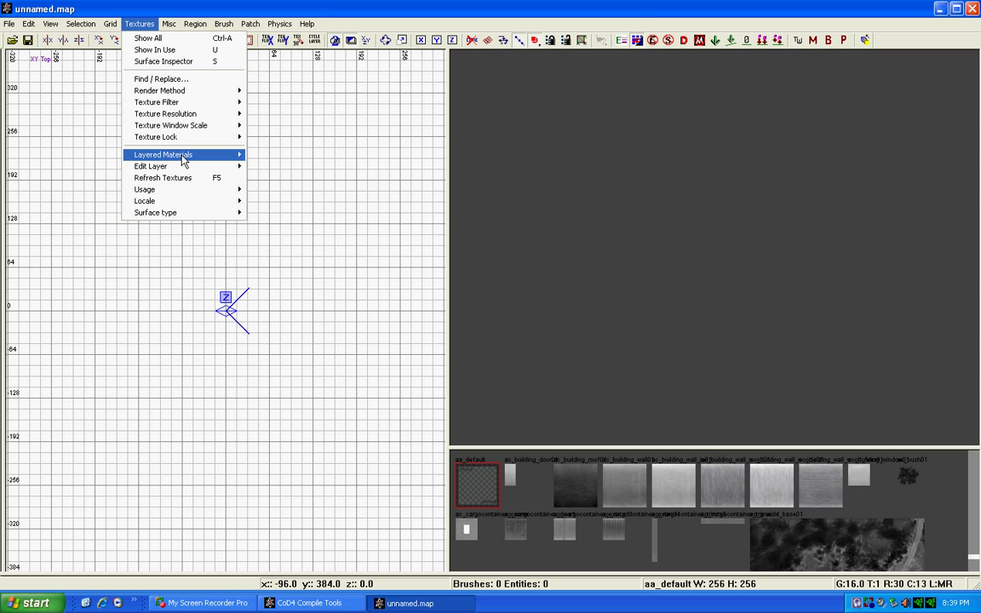
pyautogui.moveTo(181, 191)
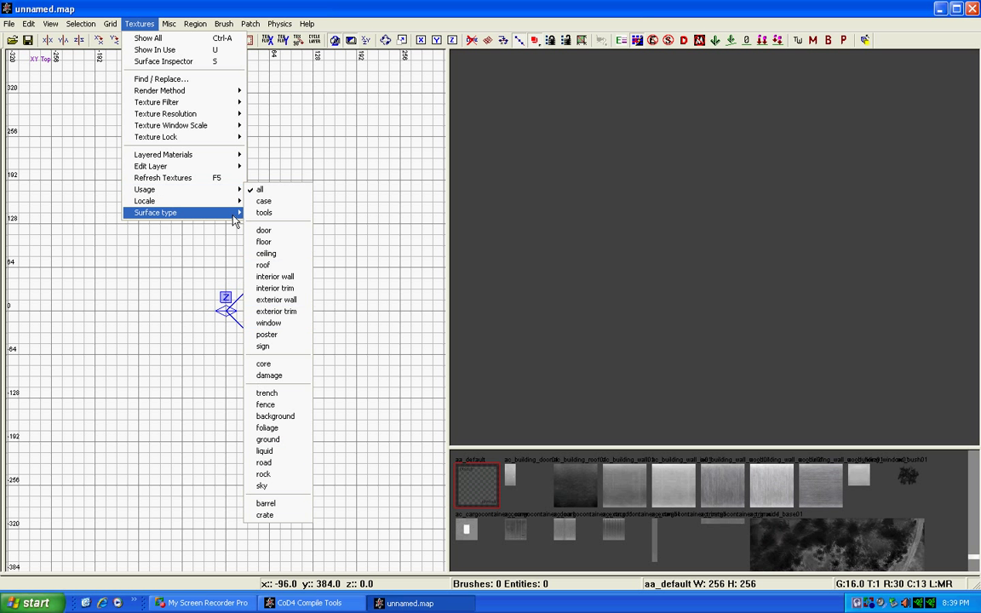
pyautogui.moveTo(234, 213)
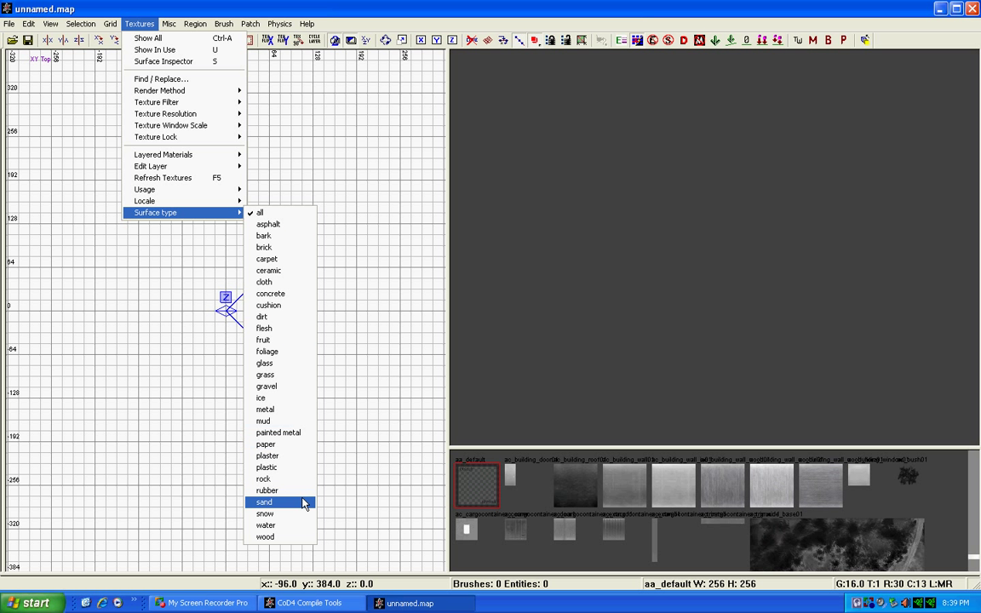
pyautogui.click(334, 155)
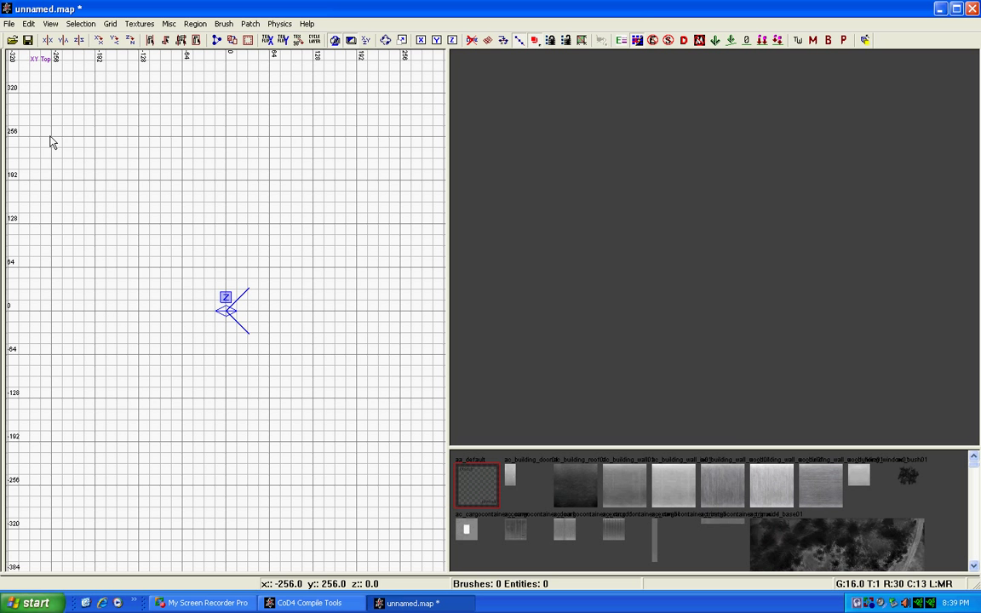
# Draw a square brush around the origin in the top view and size it to 512 by 512 units.
pyautogui.moveTo(49, 137)
pyautogui.mouseDown()
pyautogui.moveTo(273, 334)
pyautogui.moveTo(383, 448)
pyautogui.mouseUp()
pyautogui.scroll(-1, 361, 442)
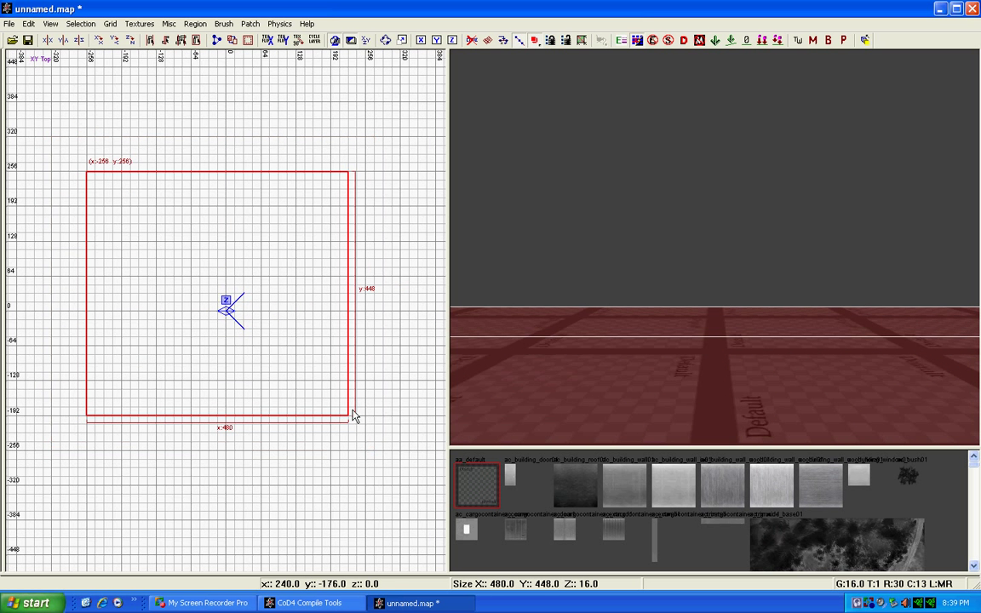
pyautogui.moveTo(354, 394); pyautogui.dragTo(369, 392)
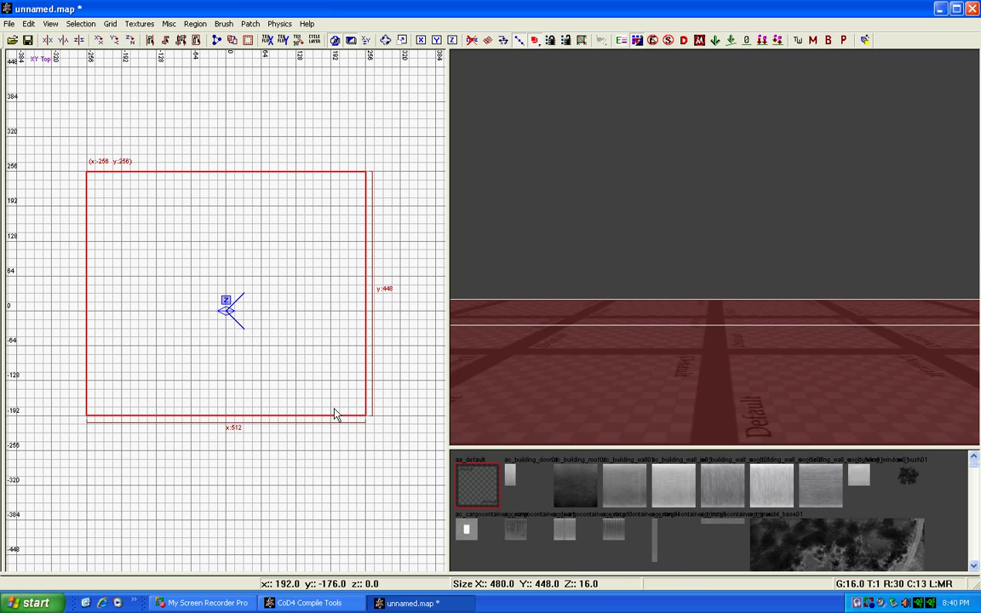
pyautogui.moveTo(307, 449)
pyautogui.mouseDown()
pyautogui.moveTo(292, 471)
pyautogui.moveTo(295, 484)
pyautogui.mouseUp()
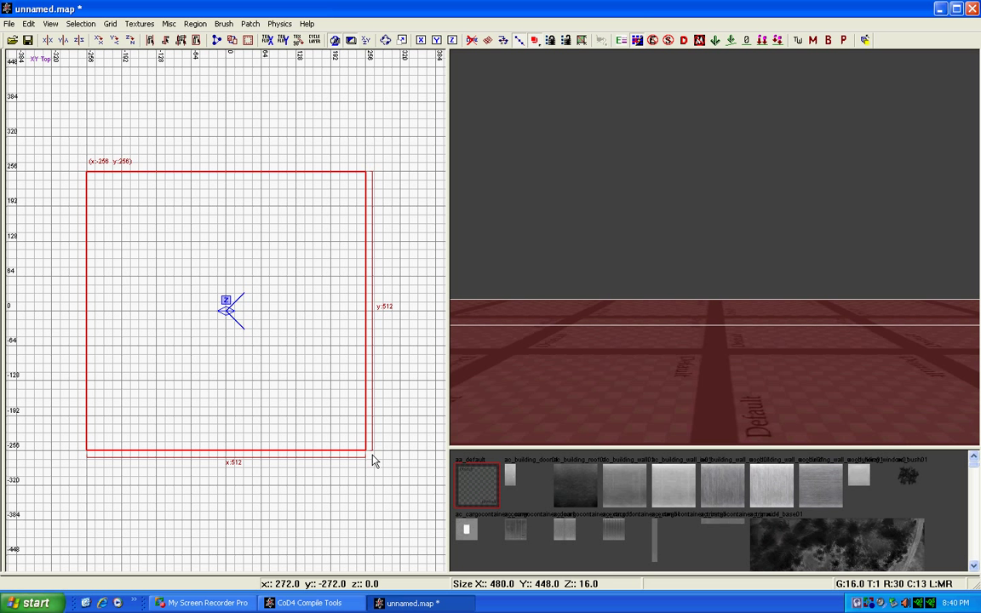
# In the front view, raise the brush to a height of 304 units with its X width at 512.
pyautogui.hotkey('ctrl', 'Tab')
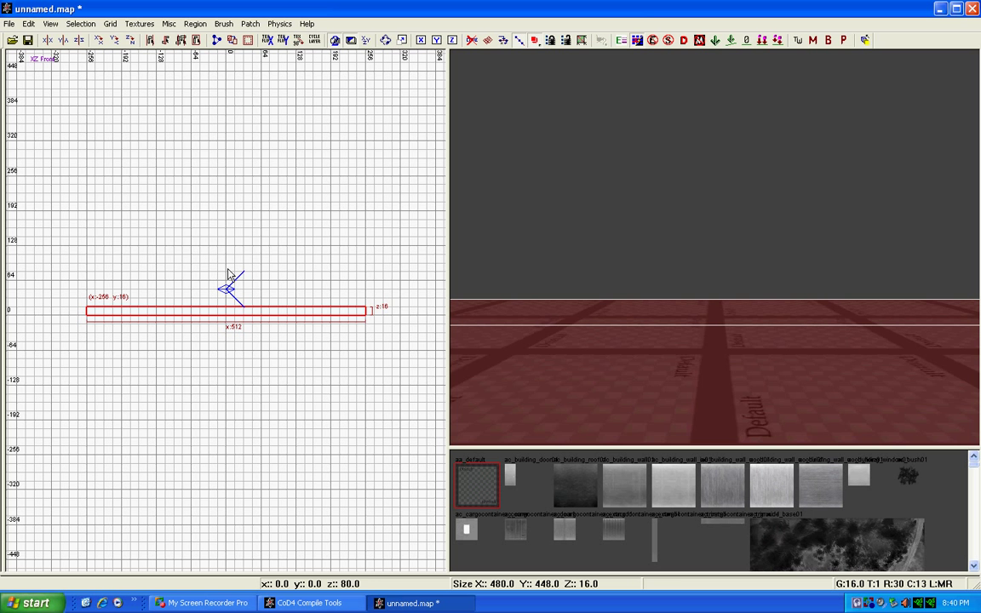
pyautogui.moveTo(228, 274)
pyautogui.mouseDown()
pyautogui.moveTo(219, 153)
pyautogui.moveTo(225, 249)
pyautogui.mouseUp()
pyautogui.moveTo(342, 276)
pyautogui.mouseDown()
pyautogui.moveTo(410, 309)
pyautogui.moveTo(368, 309)
pyautogui.moveTo(426, 315)
pyautogui.moveTo(404, 315)
pyautogui.moveTo(406, 307)
pyautogui.mouseUp()
pyautogui.moveTo(406, 307); pyautogui.dragTo(345, 316, button='right')
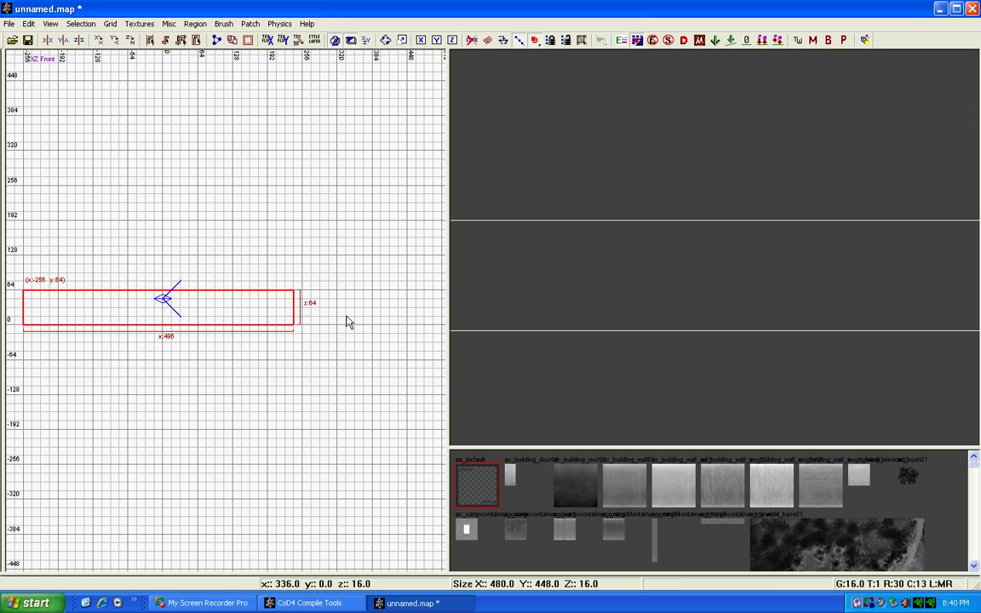
pyautogui.moveTo(341, 316); pyautogui.dragTo(345, 316)
pyautogui.moveTo(151, 315); pyautogui.dragTo(213, 311, button='right')
pyautogui.moveTo(213, 315)
pyautogui.mouseDown()
pyautogui.moveTo(219, 193)
pyautogui.moveTo(206, 117)
pyautogui.mouseUp()
pyautogui.moveTo(608, 242)
pyautogui.mouseDown(button='right')
pyautogui.moveTo(638, 255)
pyautogui.moveTo(655, 298)
pyautogui.moveTo(557, 253)
pyautogui.mouseUp(button='right')
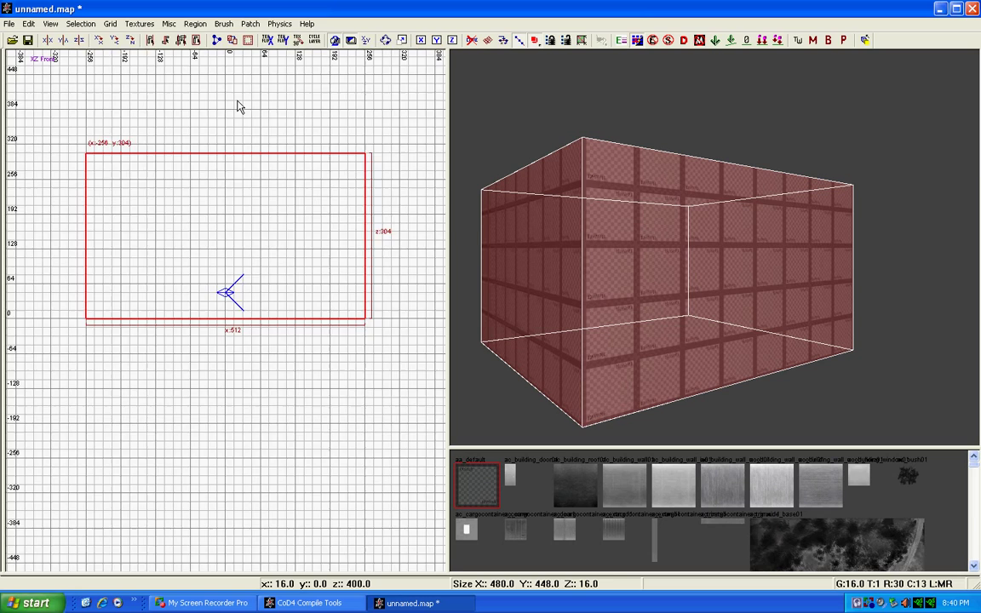
# Return the 2D view to the XY top view of the brush.
pyautogui.hotkey('ctrl', 'Tab')
pyautogui.hotkey('ctrl', 'Tab')
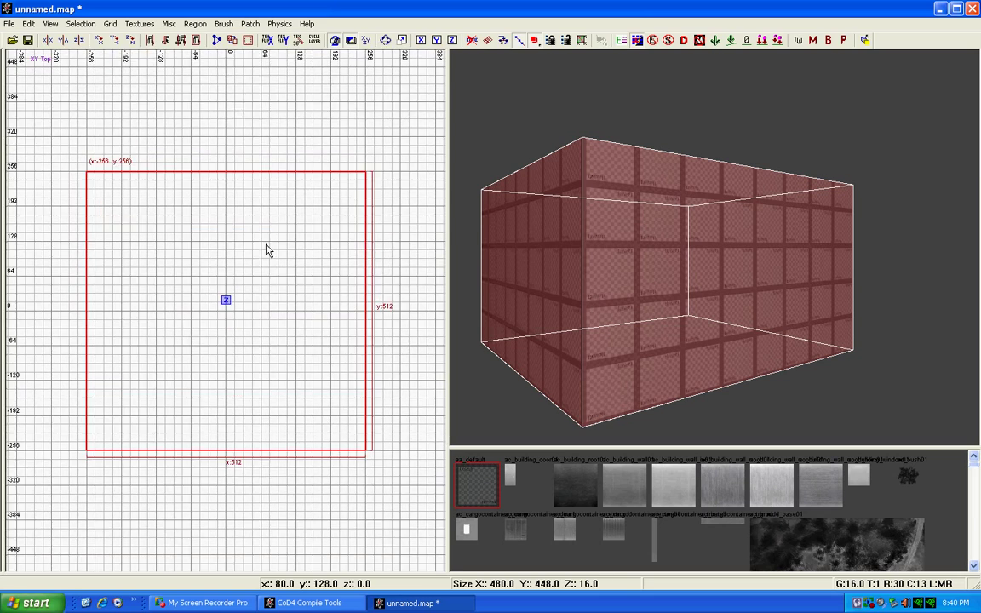
pyautogui.scroll(-3, 265, 247)
pyautogui.moveTo(262, 266)
pyautogui.mouseDown(button='right')
pyautogui.moveTo(281, 202)
pyautogui.moveTo(381, 249)
pyautogui.moveTo(196, 116)
pyautogui.mouseUp(button='right')
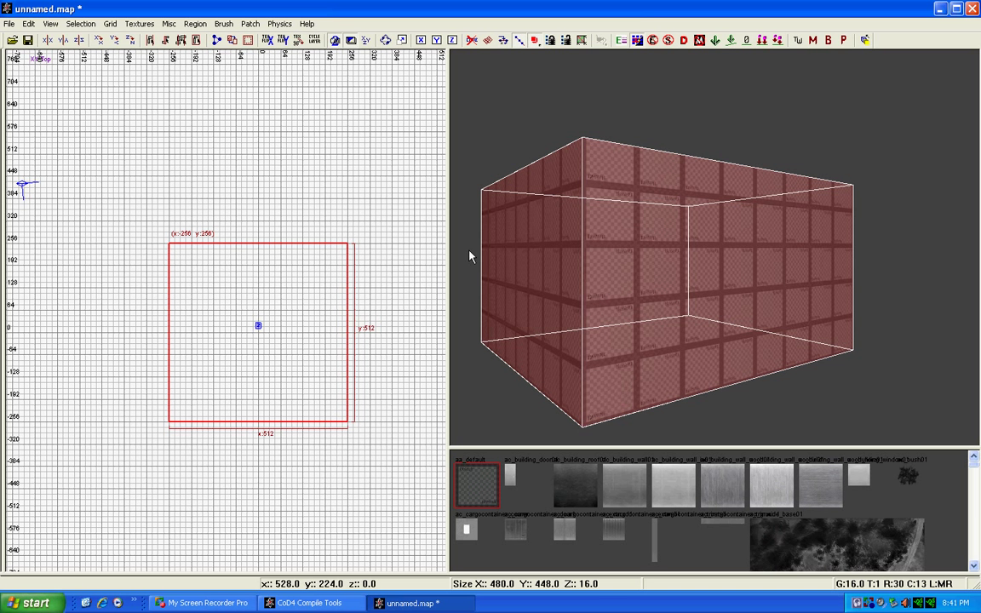
# Deselect and reselect the box brush from the 2D grid and from the 3D view.
pyautogui.press('Escape')
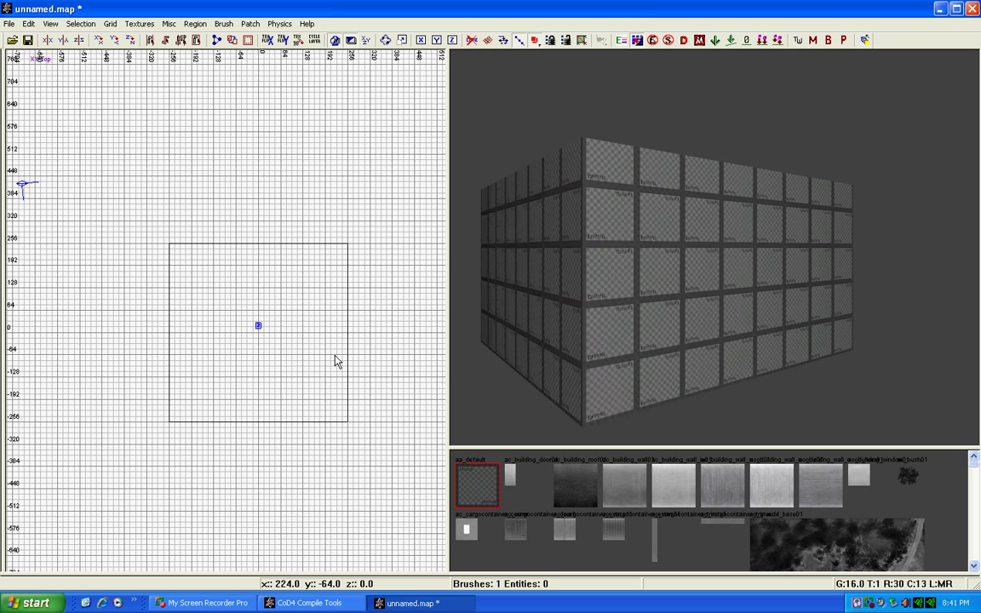
pyautogui.click(274, 337)
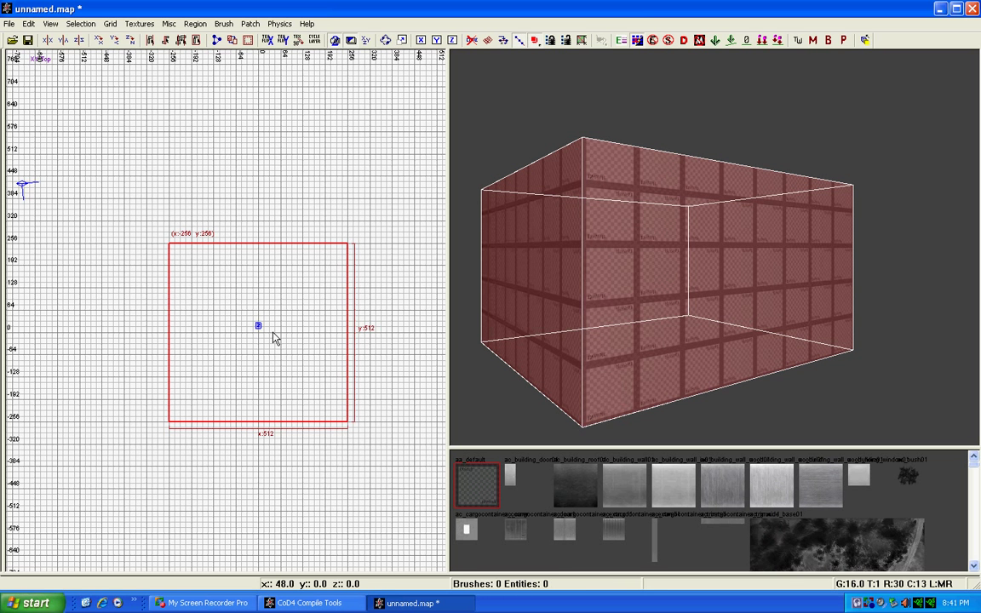
pyautogui.press('Escape')
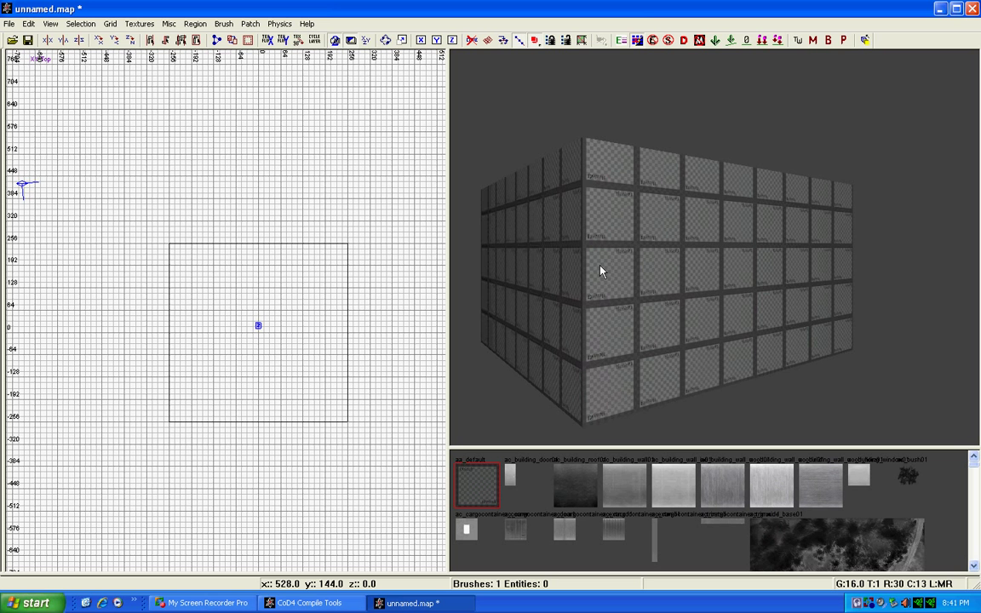
pyautogui.keyDown('shift'); pyautogui.click(640, 278); pyautogui.keyUp('shift')
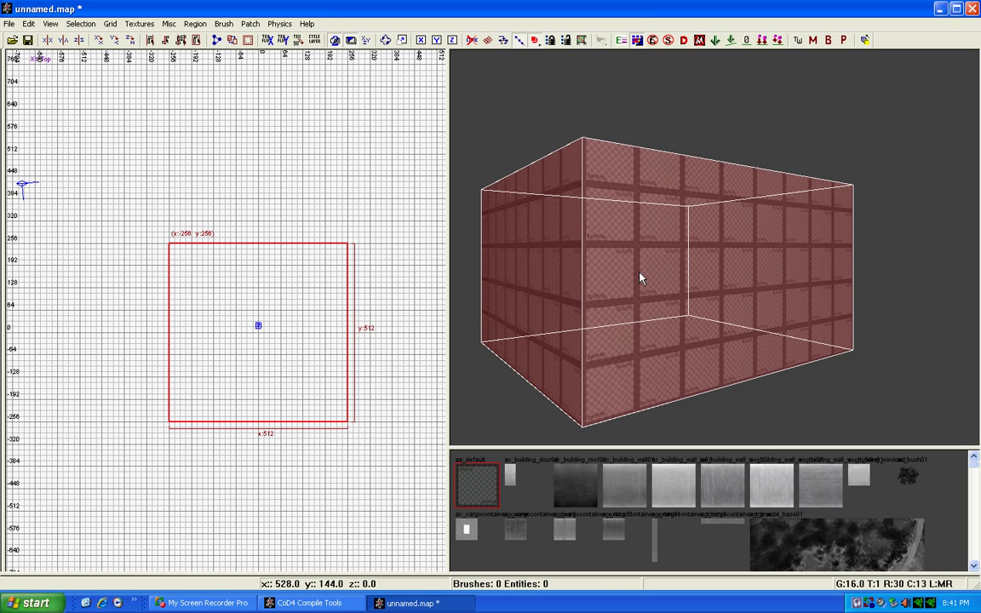
pyautogui.press('Escape')
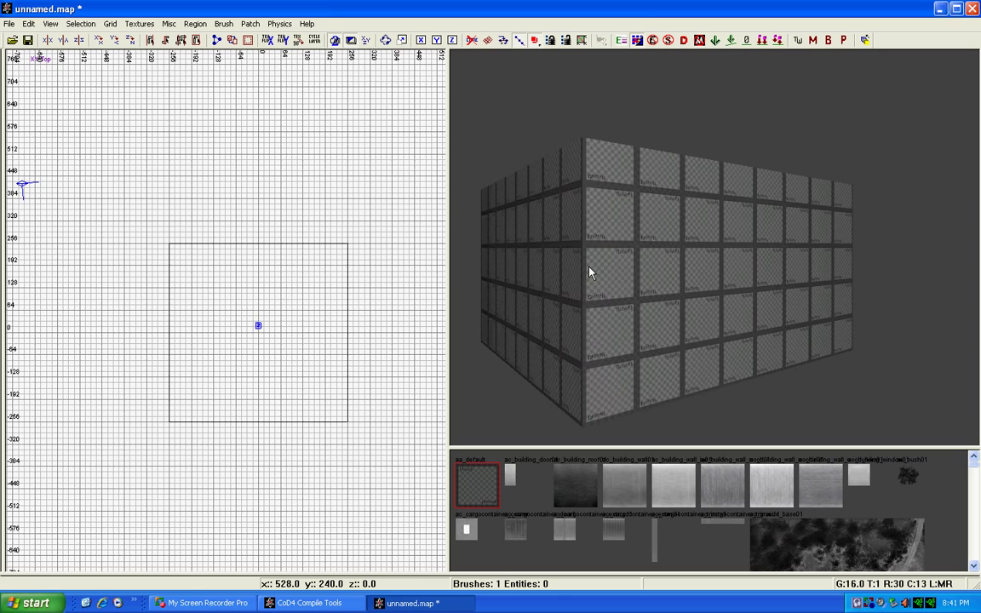
pyautogui.keyDown('shift'); pyautogui.click(590, 272); pyautogui.keyUp('shift')
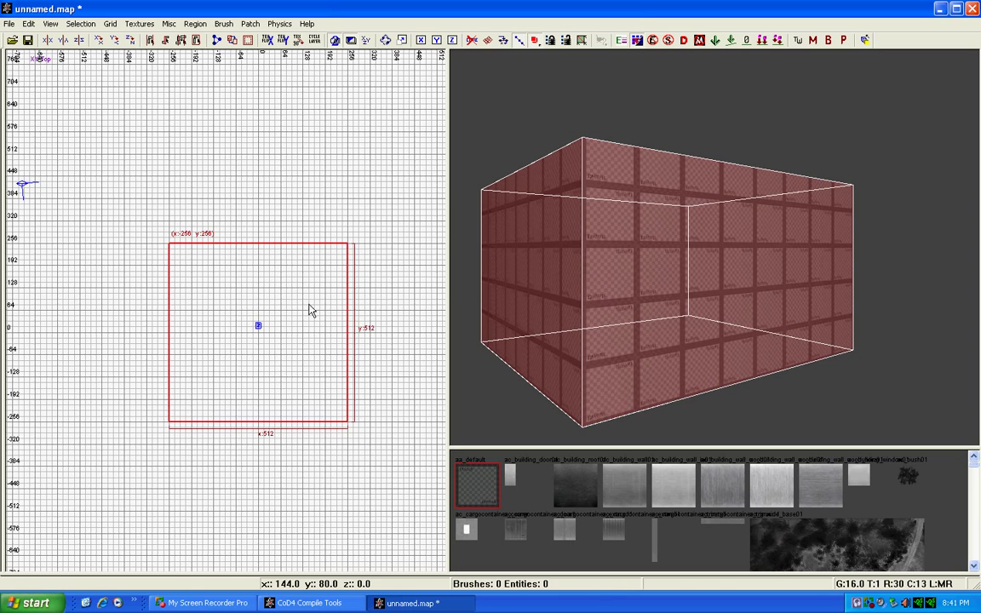
# Clone the selected box brush, place the copy flush beside the original starting at X 256, and deselect it.
pyautogui.moveTo(309, 309); pyautogui.dragTo(288, 304, button='right')
pyautogui.press('space')
pyautogui.moveTo(209, 330); pyautogui.dragTo(383, 328)
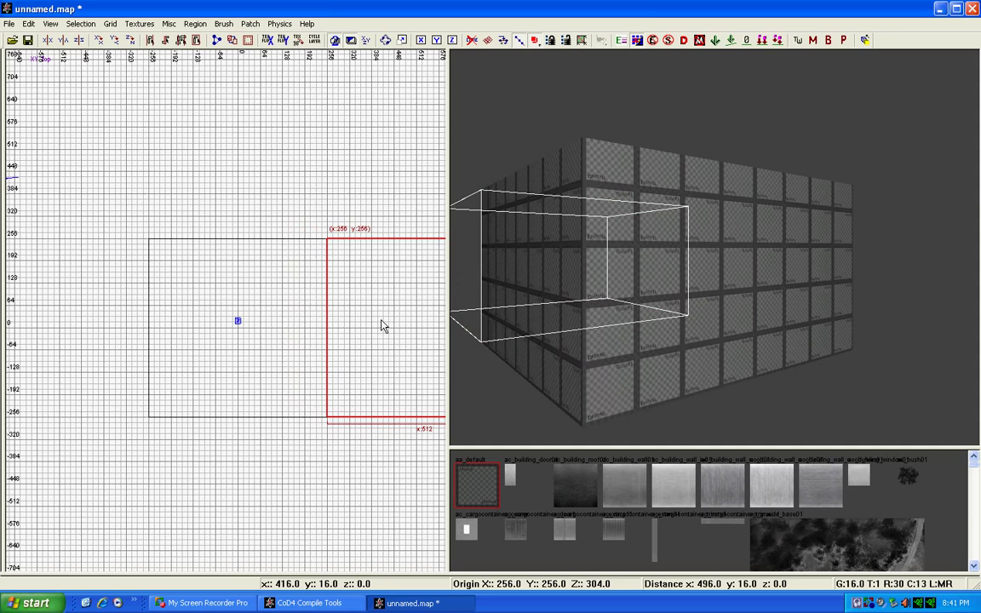
pyautogui.moveTo(383, 329); pyautogui.dragTo(308, 329, button='right')
pyautogui.press('Escape')
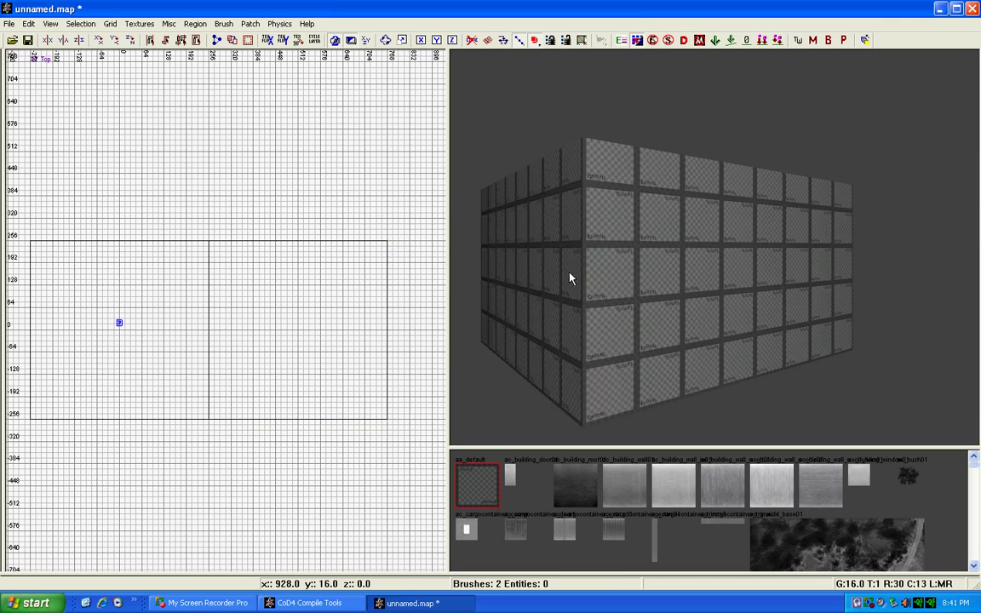
# Select the cloned box brush in the 3D view and delete it.
pyautogui.moveTo(569, 274)
pyautogui.mouseDown(button='right')
pyautogui.moveTo(502, 274)
pyautogui.moveTo(569, 238)
pyautogui.moveTo(570, 278)
pyautogui.mouseUp(button='right')
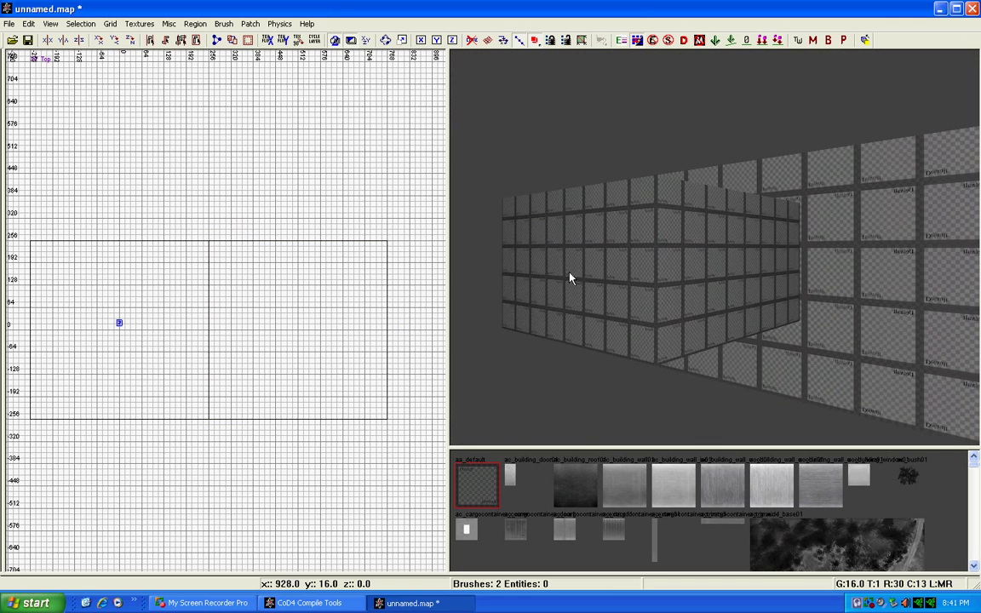
pyautogui.keyDown('shift'); pyautogui.click(621, 300); pyautogui.keyUp('shift')
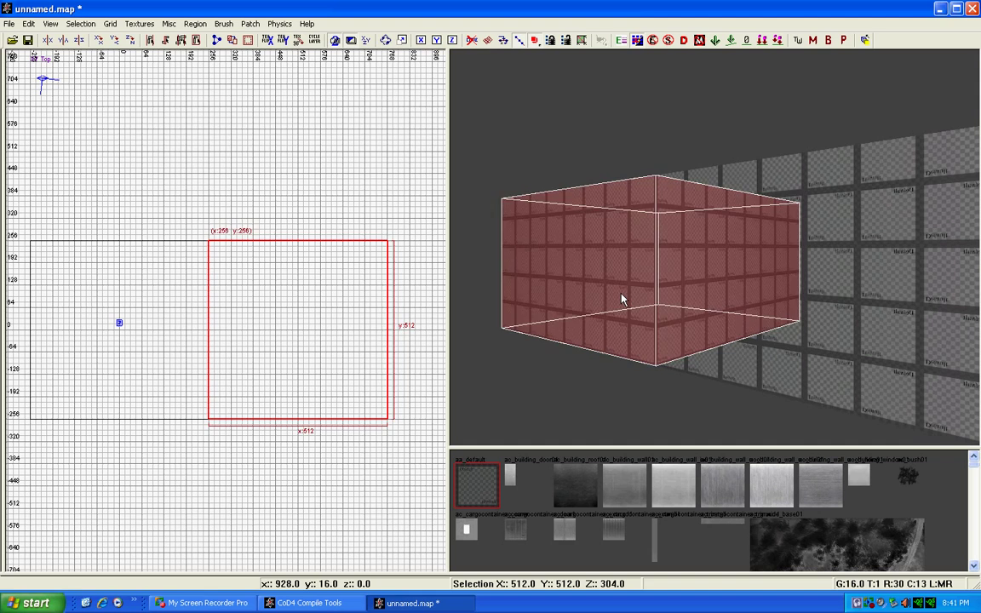
pyautogui.press('BackSpace')
# Select the original 512 by 512 box brush and hollow it into separate walls, floor and ceiling.
pyautogui.moveTo(622, 298)
pyautogui.mouseDown(button='right')
pyautogui.moveTo(664, 324)
pyautogui.moveTo(673, 315)
pyautogui.mouseUp(button='right')
pyautogui.keyDown('shift'); pyautogui.click(621, 295); pyautogui.keyUp('shift')
pyautogui.moveTo(159, 322)
pyautogui.mouseDown(button='right')
pyautogui.moveTo(266, 297)
pyautogui.moveTo(248, 310)
pyautogui.mouseUp(button='right')
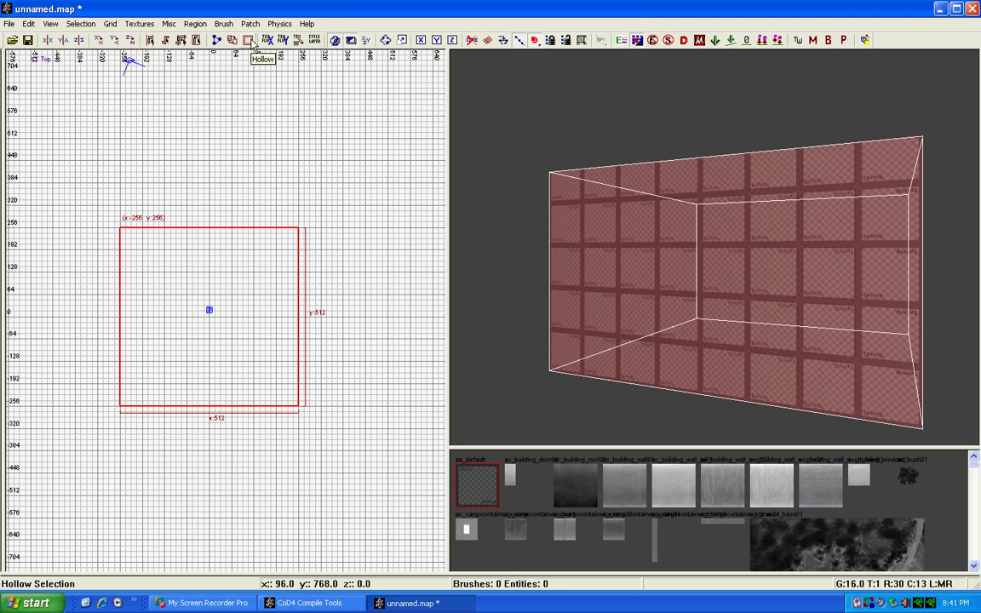
pyautogui.moveTo(604, 181)
pyautogui.mouseDown(button='right')
pyautogui.moveTo(664, 194)
pyautogui.moveTo(605, 181)
pyautogui.mouseUp(button='right')
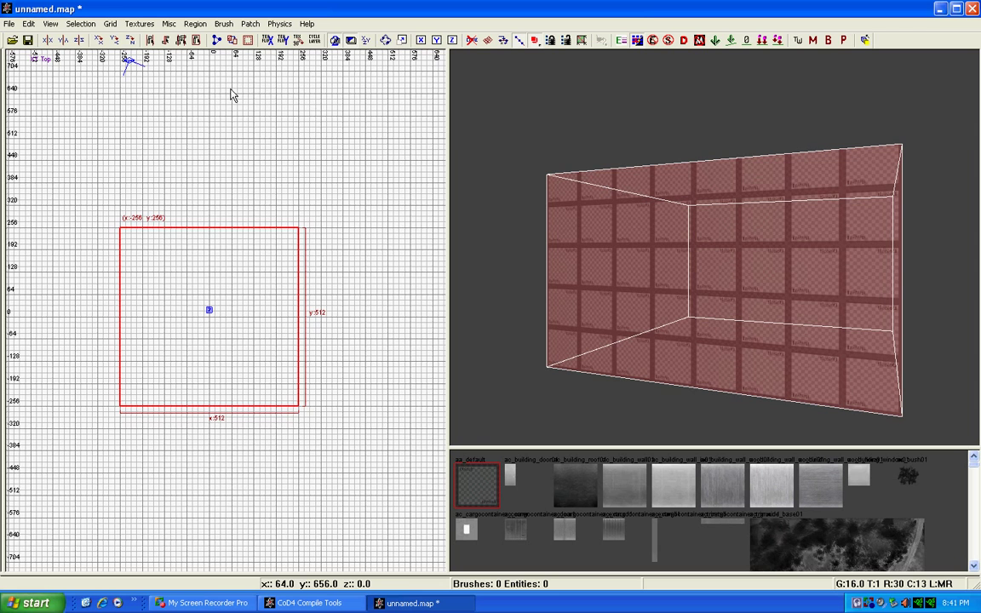
pyautogui.moveTo(244, 136); pyautogui.dragTo(253, 144, button='right')
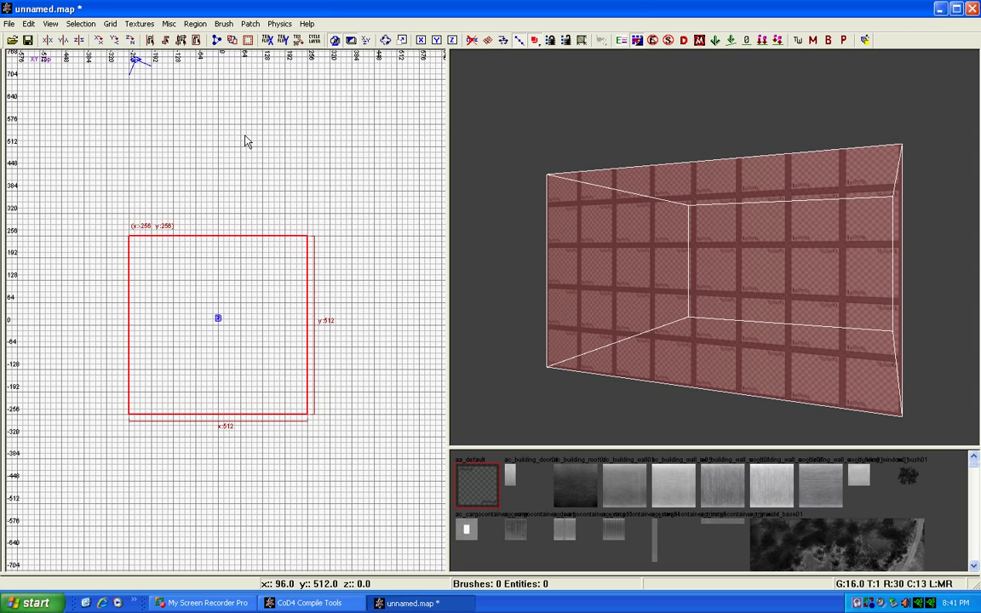
pyautogui.click(248, 42)
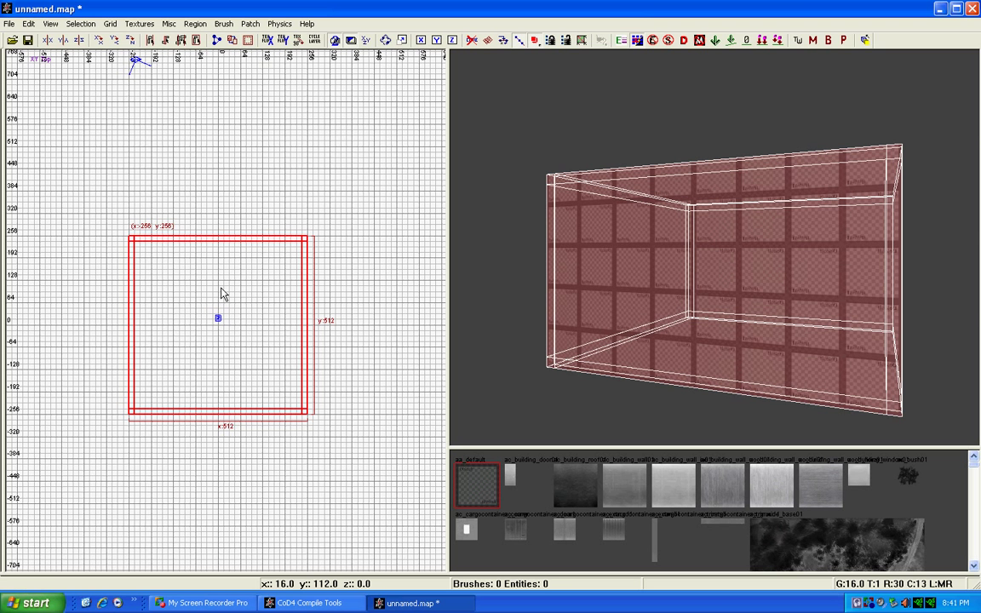
pyautogui.scroll(1, 204, 350)
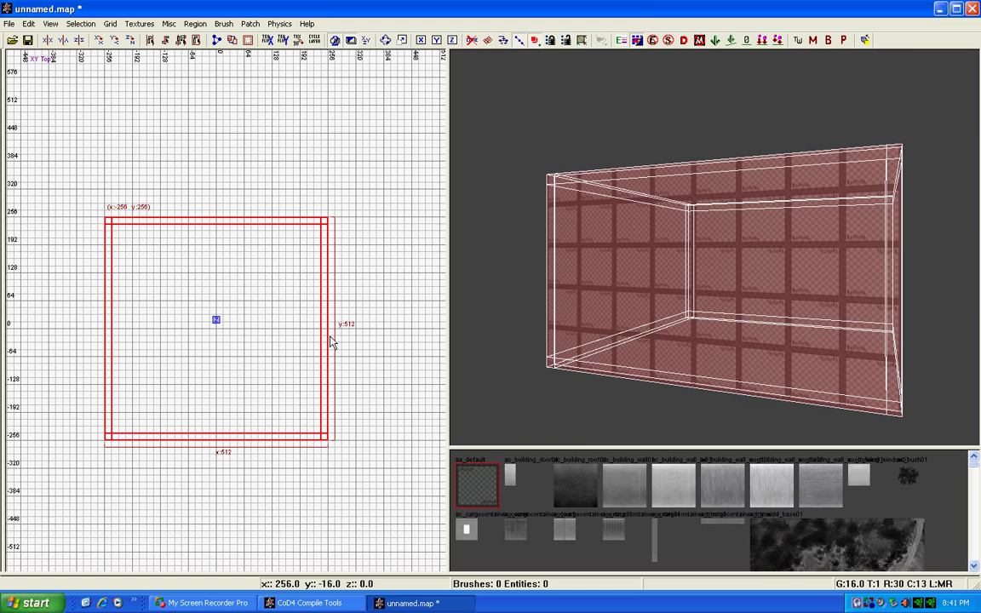
# Deselect the hollowed brushes and move the 3D camera inside the room to inspect its walls, floor and ceiling.
pyautogui.press('Escape')
pyautogui.moveTo(565, 365); pyautogui.dragTo(564, 297, button='right')
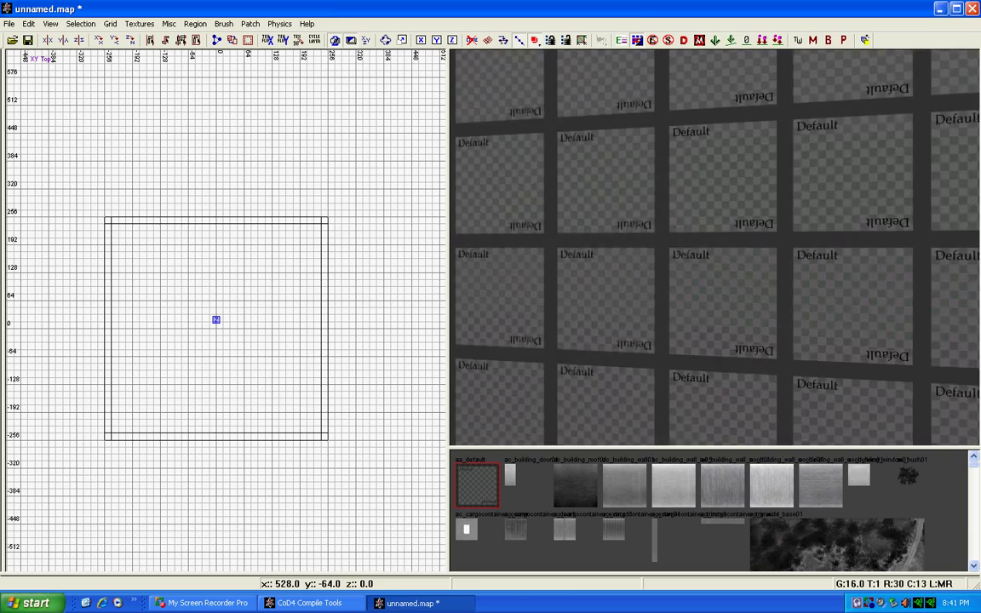
pyautogui.rightClick(561, 372)
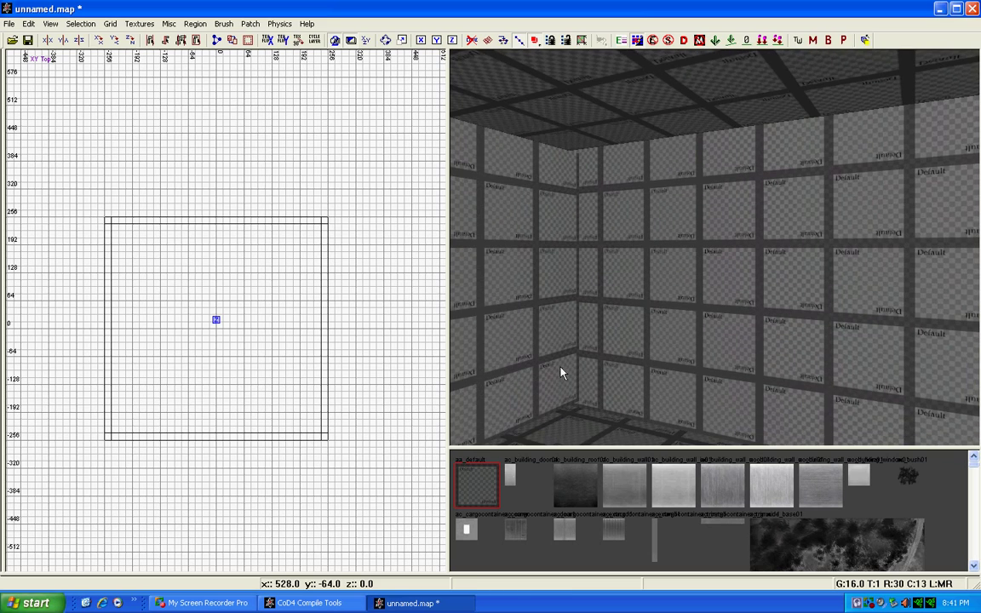
pyautogui.rightClick(668, 293)
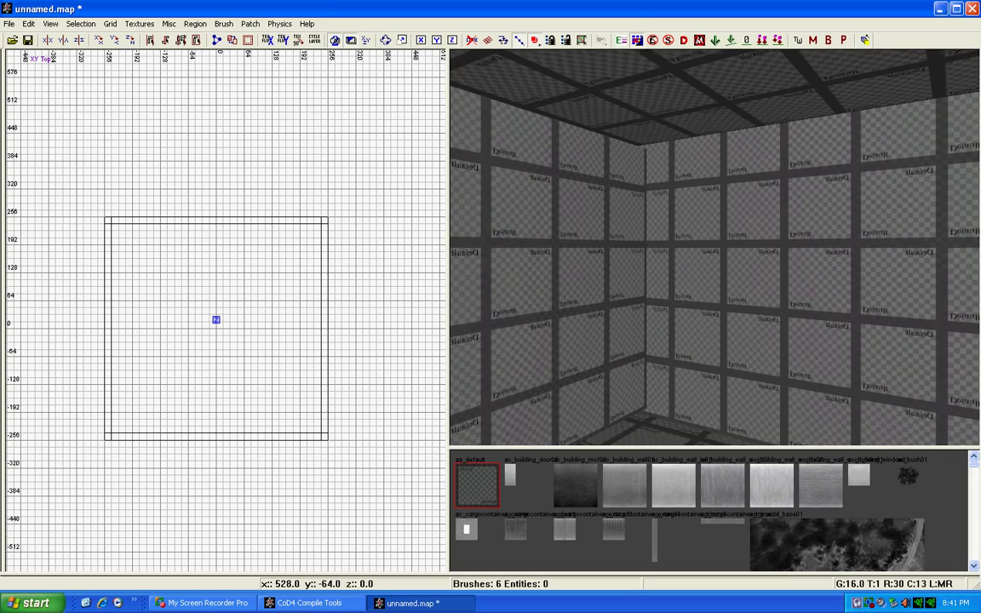
pyautogui.rightClick(664, 297)
pyautogui.rightClick(664, 298)
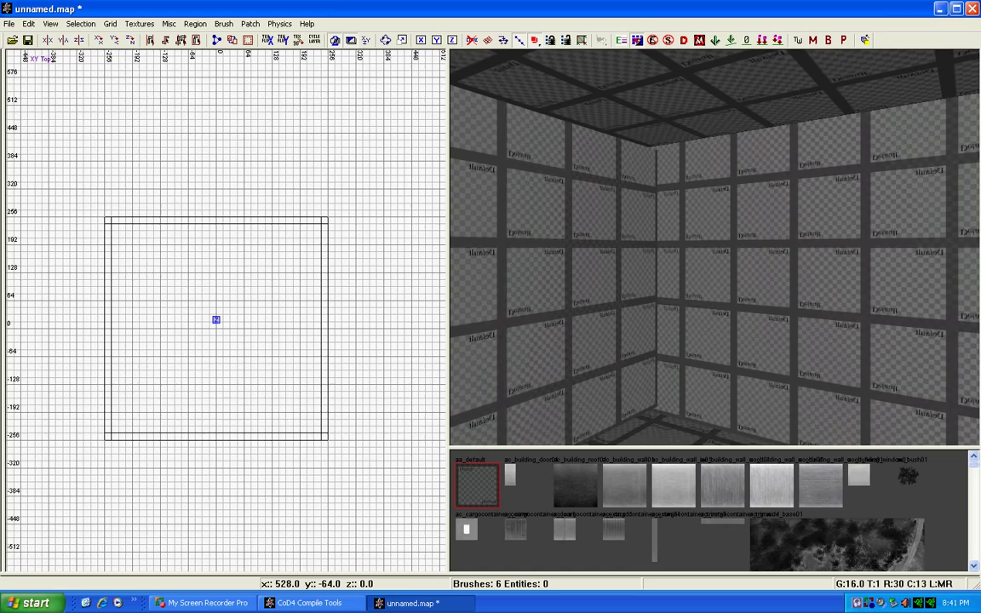